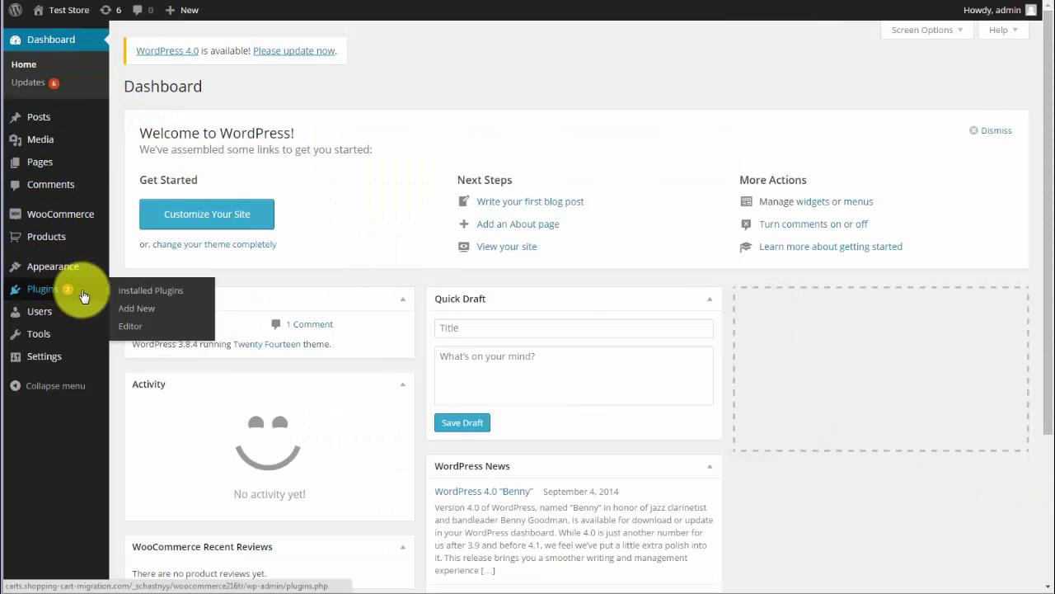
# Upload, install and activate the Cart2Cart migration plugin from its zip file.
pyautogui.click(136, 309)
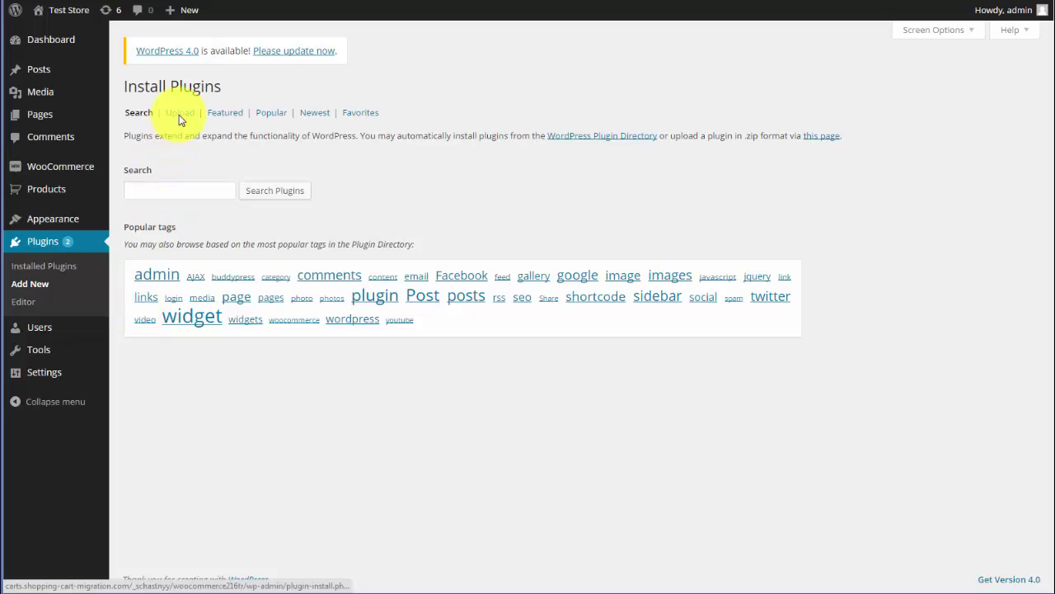
pyautogui.click(179, 113)
pyautogui.click(162, 189)
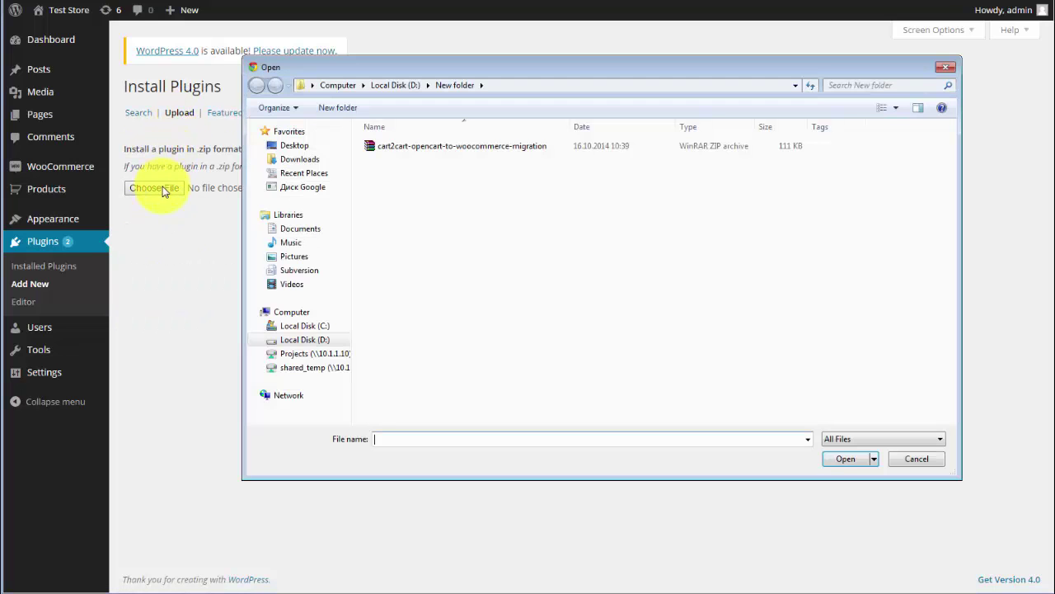
pyautogui.doubleClick(425, 147)
pyautogui.click(356, 187)
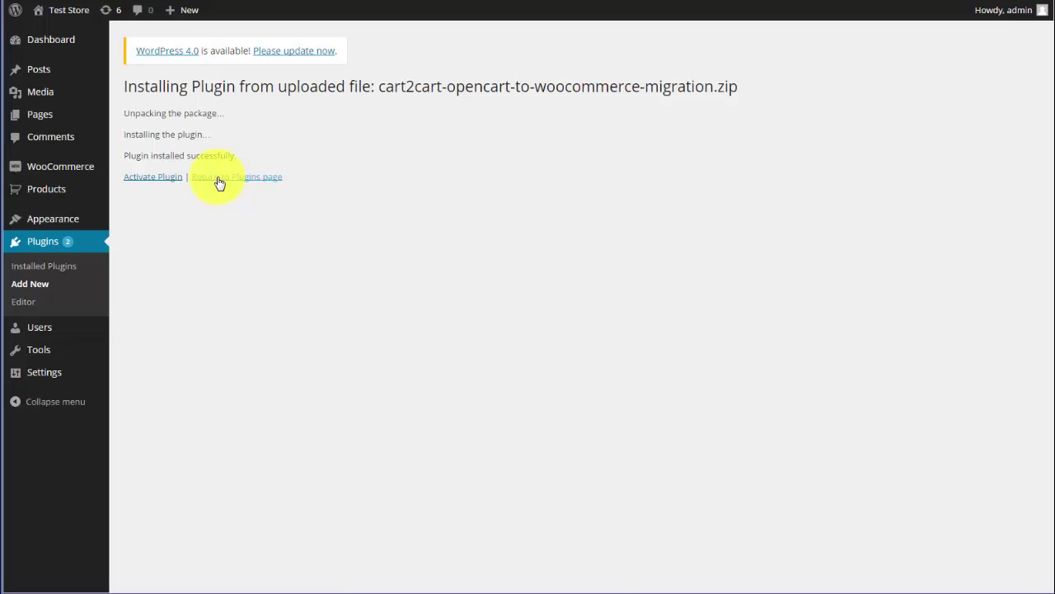
pyautogui.click(158, 176)
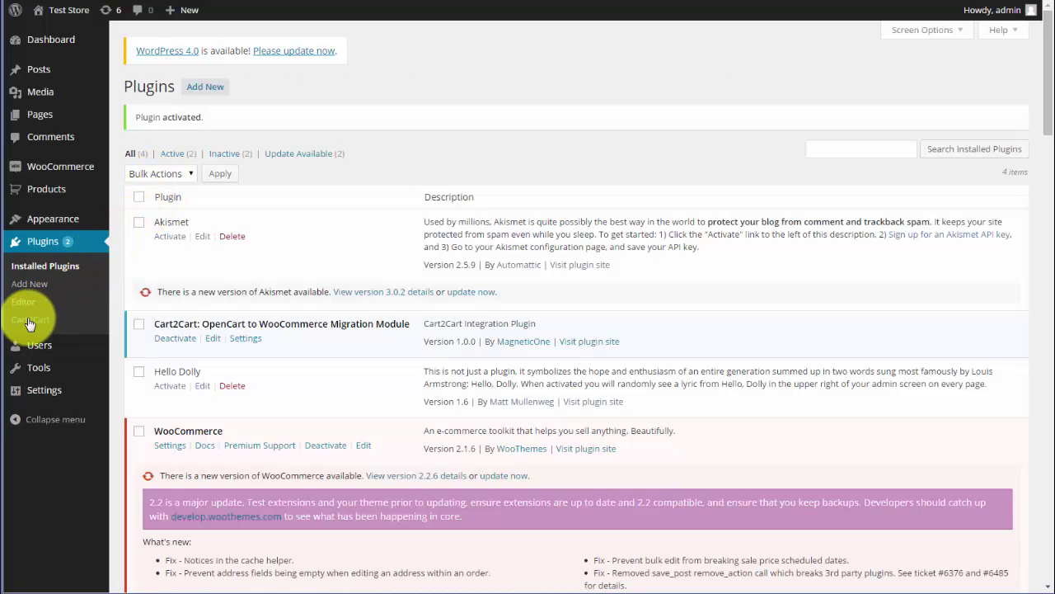
# Open Cart2Cart and start registering a new account, entering 'icm' in the form.
pyautogui.click(29, 319)
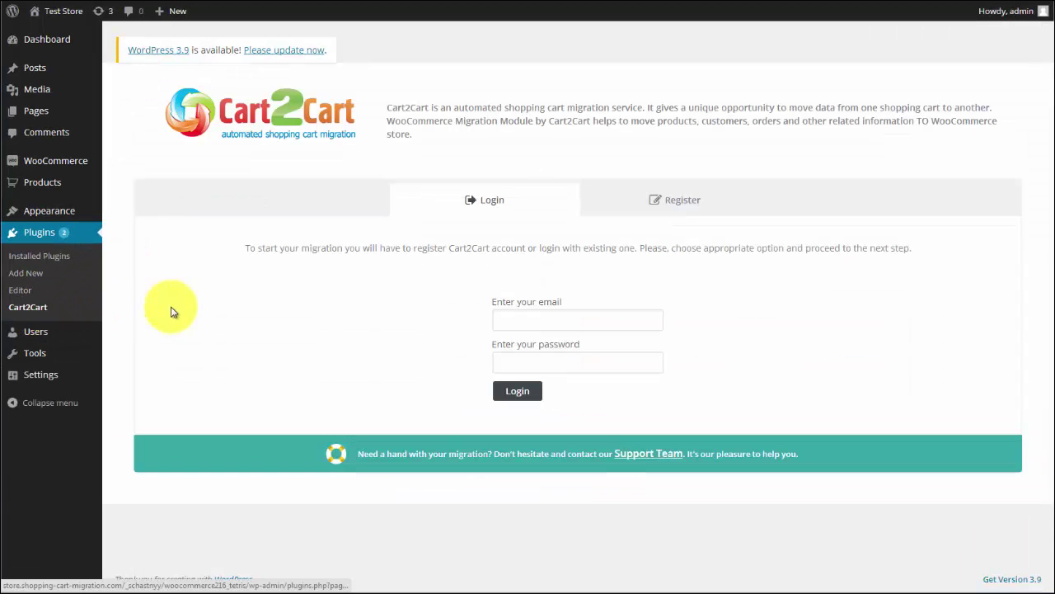
pyautogui.click(668, 202)
pyautogui.write('ic')
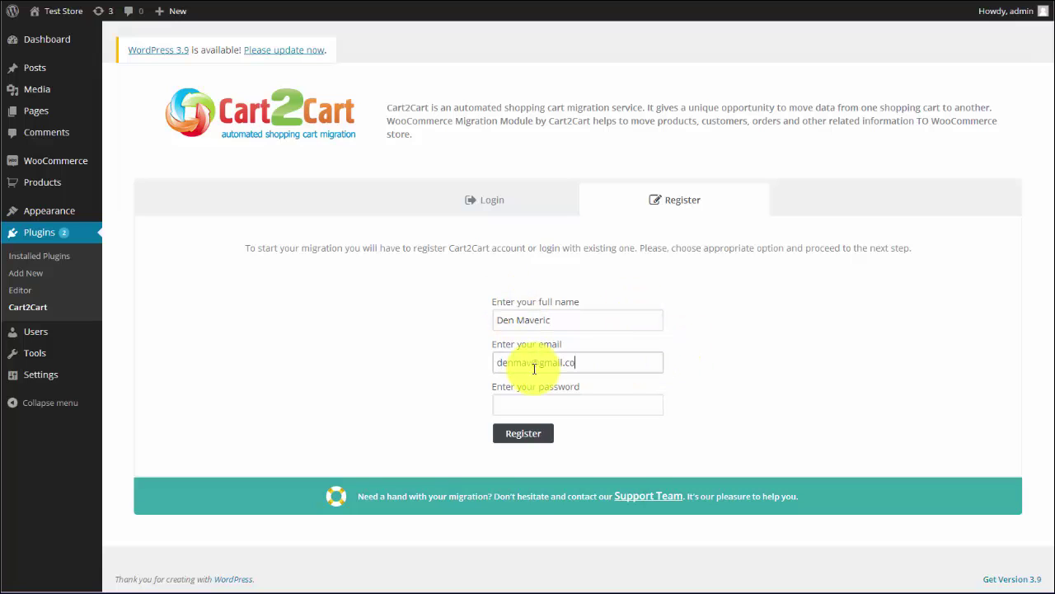
pyautogui.write('m')
pyautogui.click(530, 404)
pyautogui.click(524, 433)
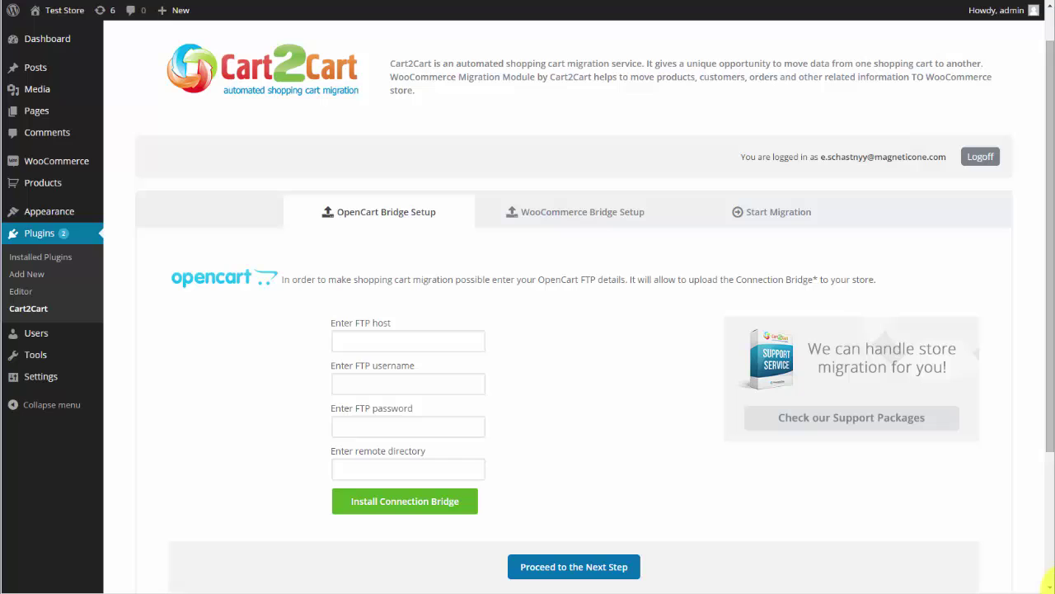
pyautogui.click(467, 347)
pyautogui.write('hostname')
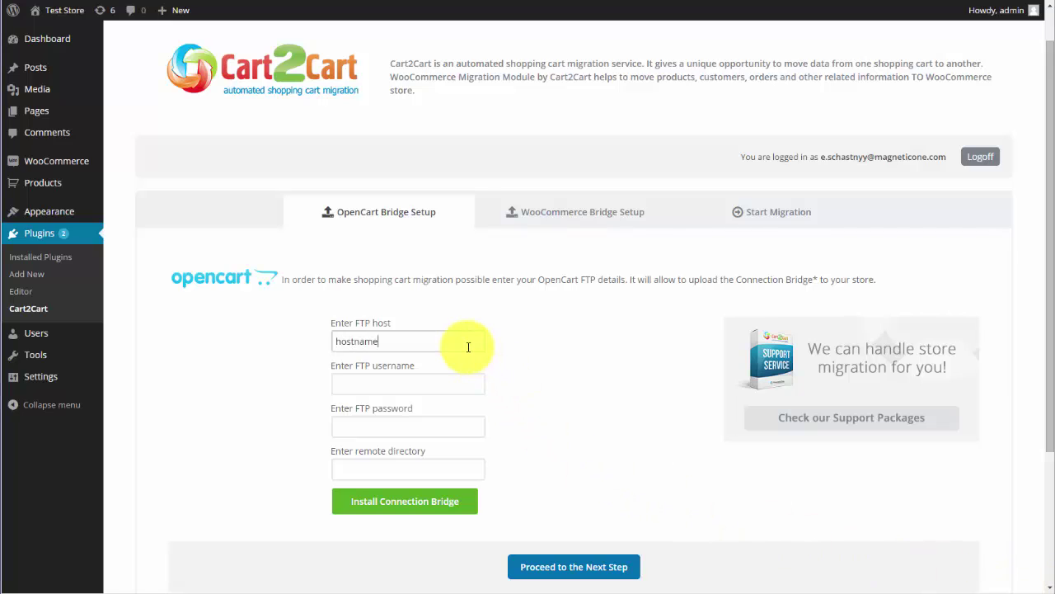
pyautogui.click(450, 383)
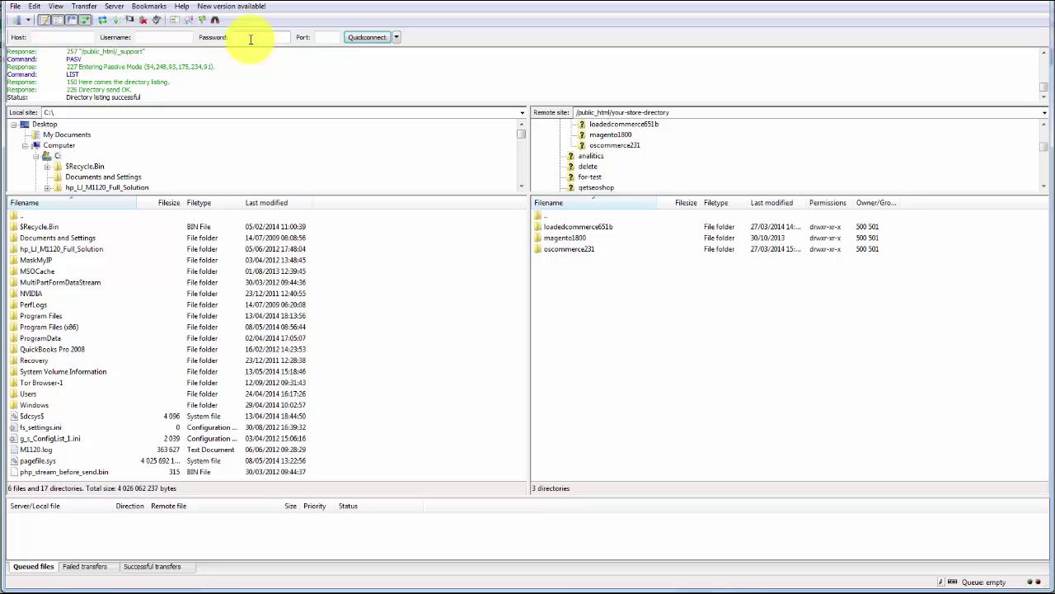
# Copy the path /public_html/your-store-directory from FileZilla's Remote site box.
pyautogui.tripleClick(680, 112)
pyautogui.hotkey('ctrl', 'c')
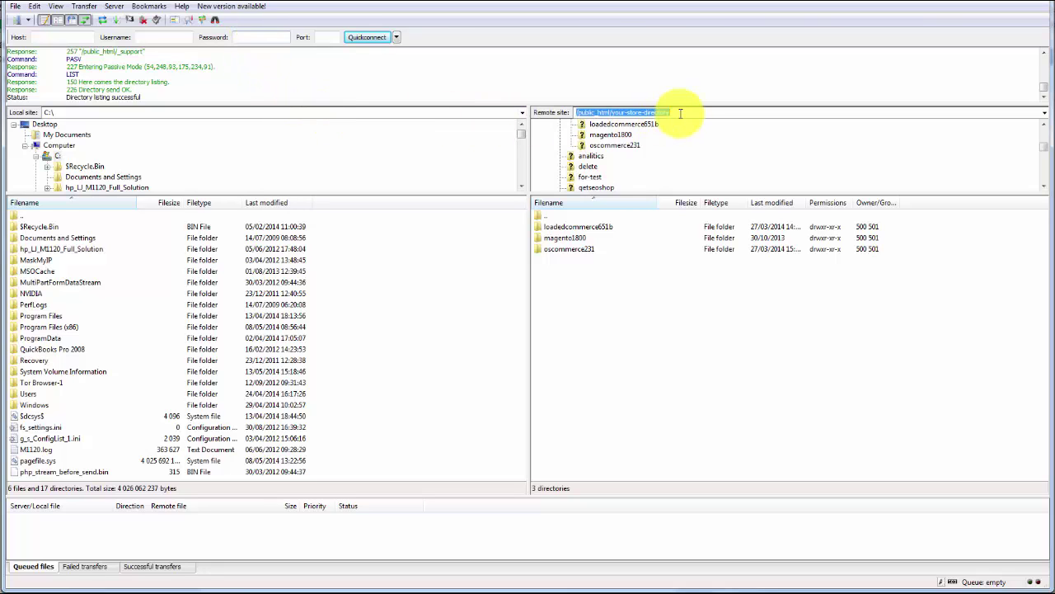
pyautogui.rightClick(581, 112)
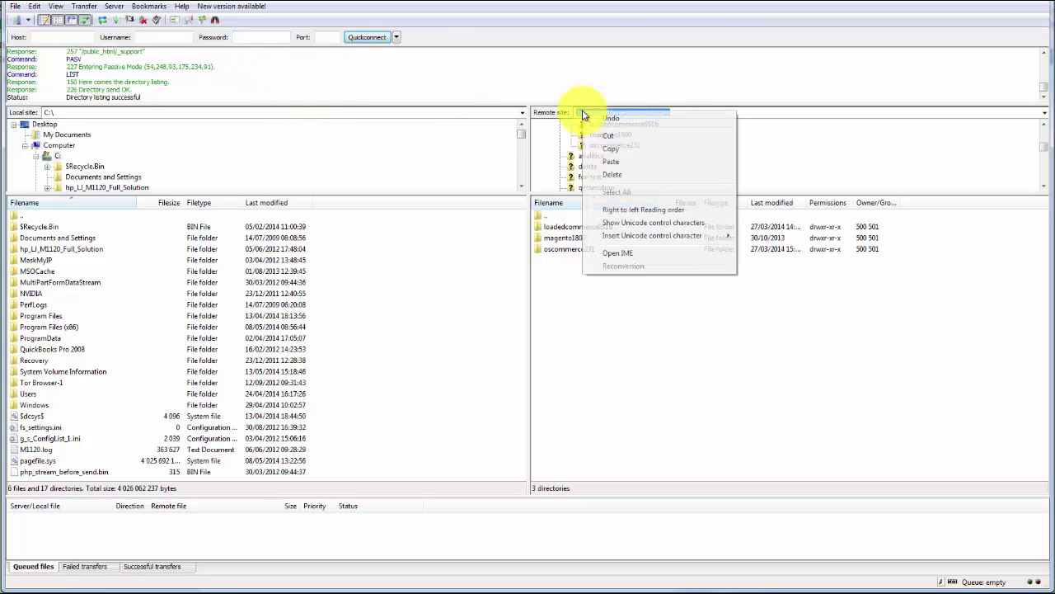
pyautogui.click(614, 152)
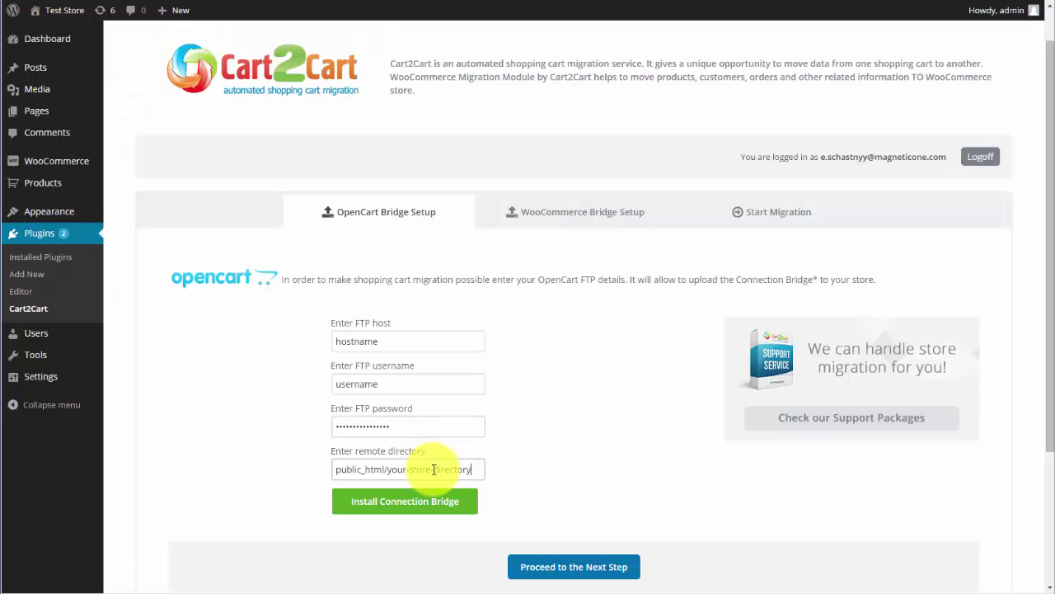
# Paste the store directory as remote directory, then install the WooCommerce connection bridge.
pyautogui.hotkey('ctrl', 'v')
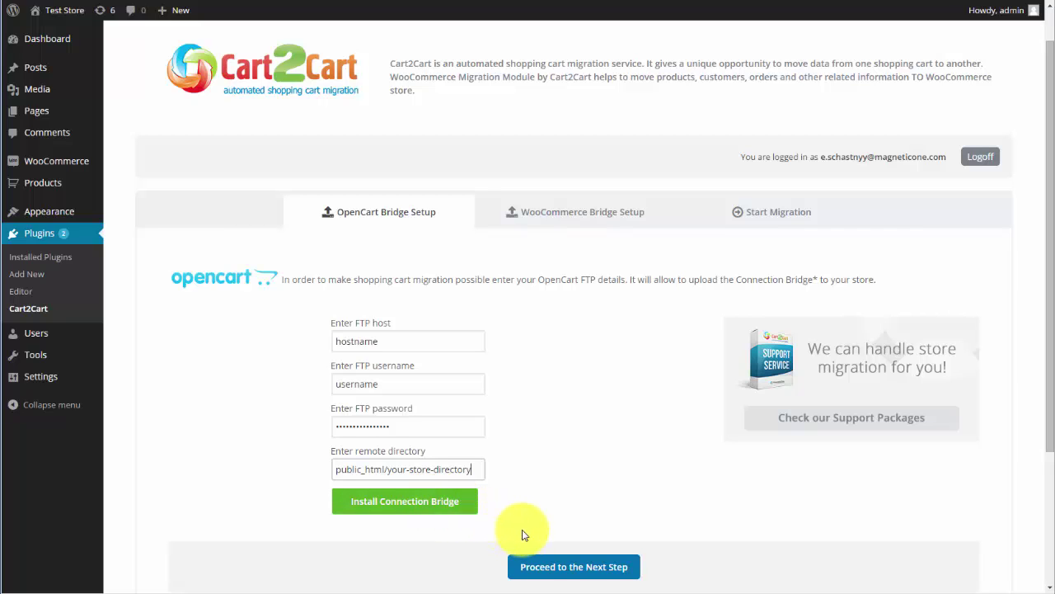
pyautogui.click(579, 569)
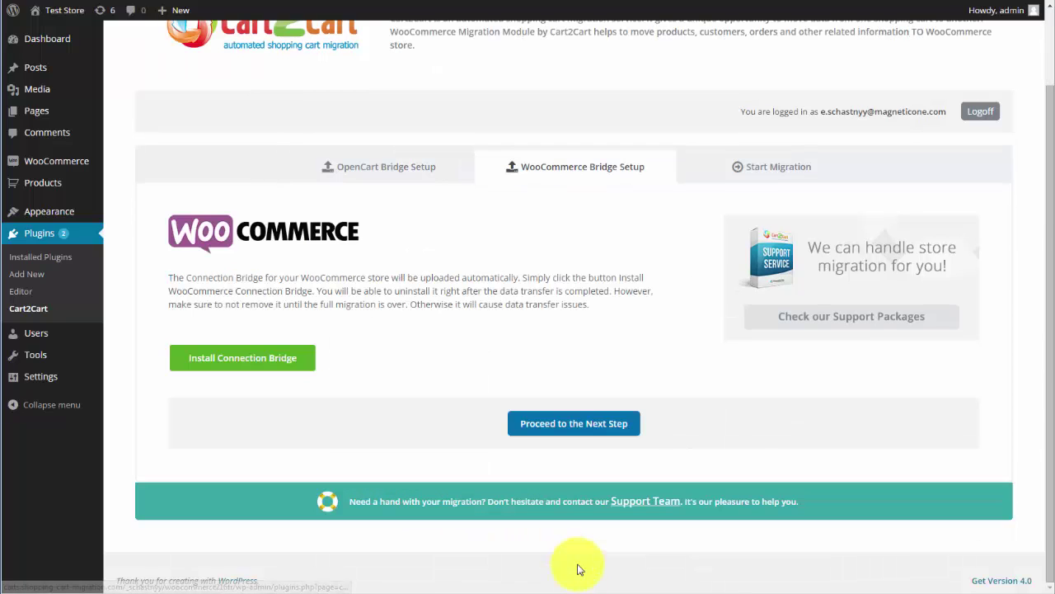
pyautogui.click(260, 369)
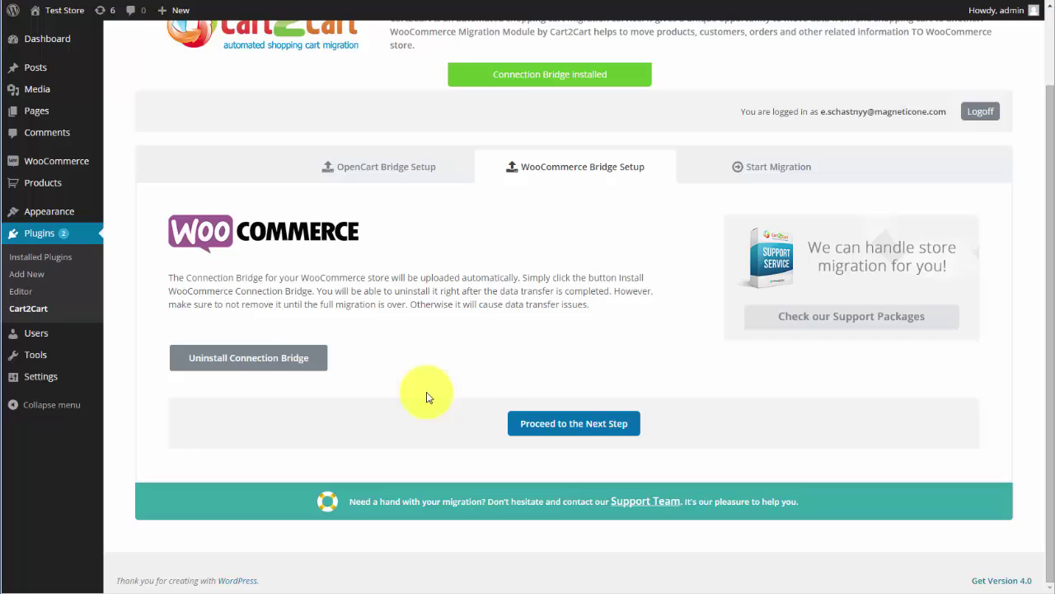
pyautogui.click(558, 425)
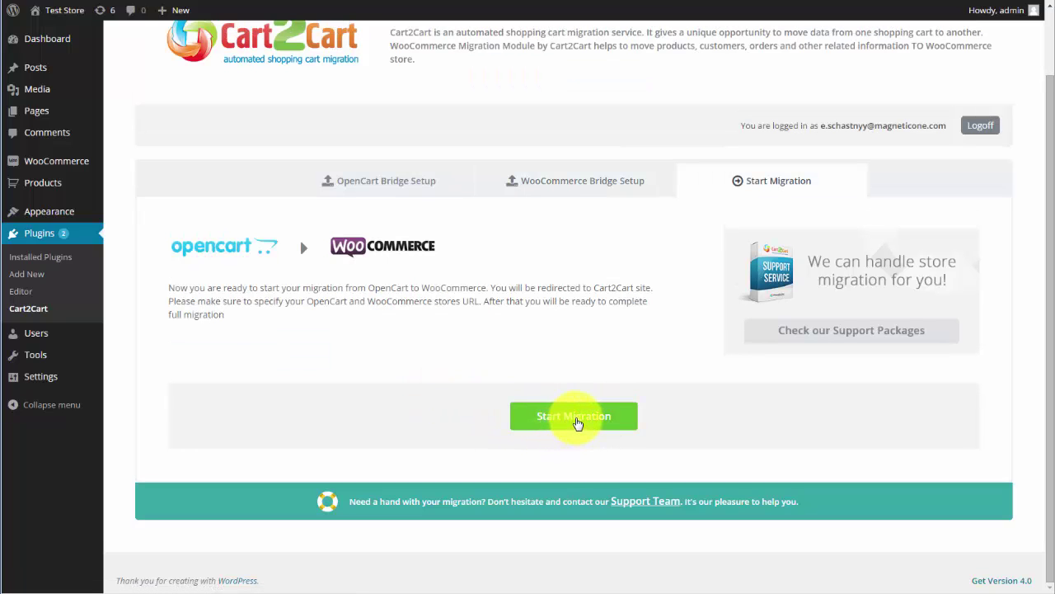
# Select all entities (products, reviews, categories, customers, orders) with Clear current data left off.
pyautogui.click(577, 423)
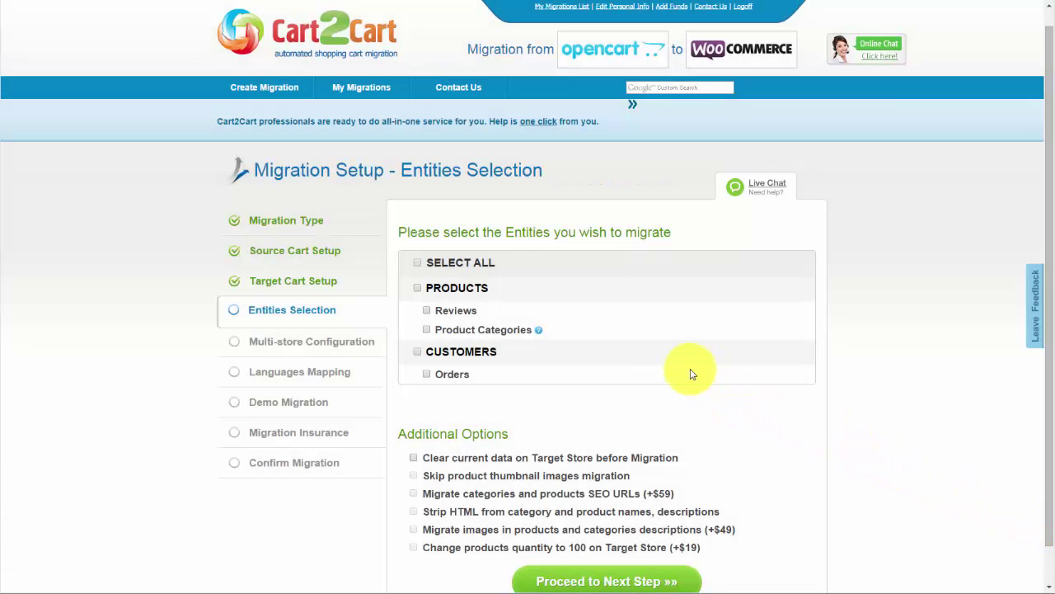
pyautogui.click(418, 289)
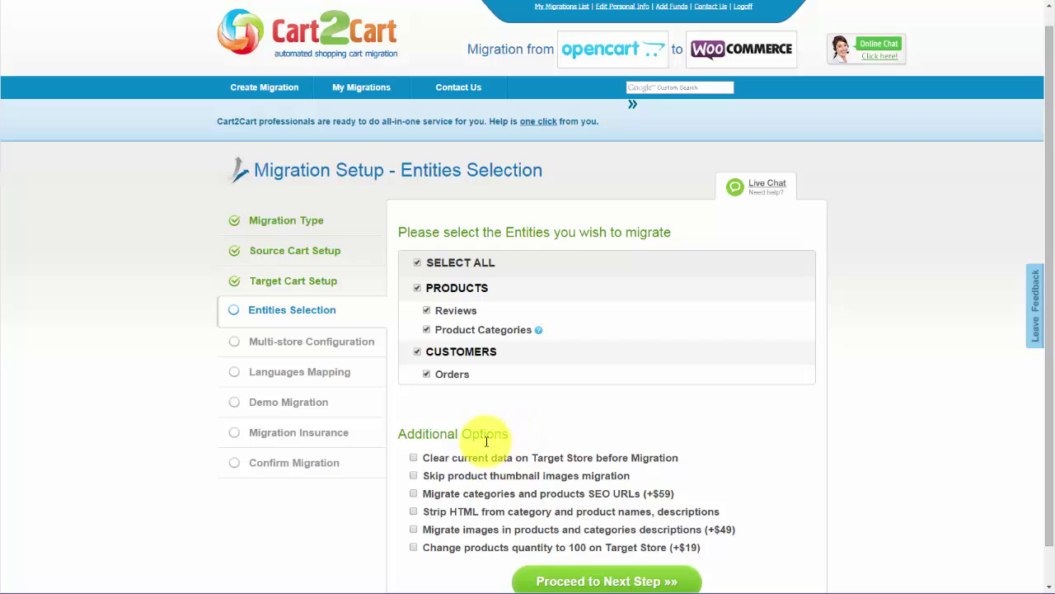
pyautogui.click(414, 458)
pyautogui.click(415, 459)
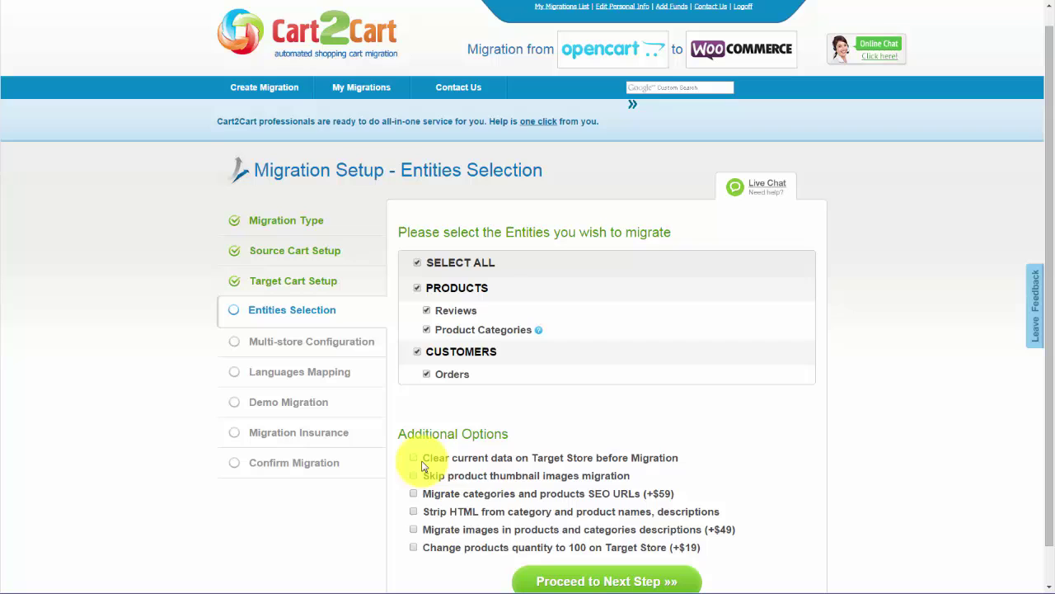
pyautogui.click(571, 583)
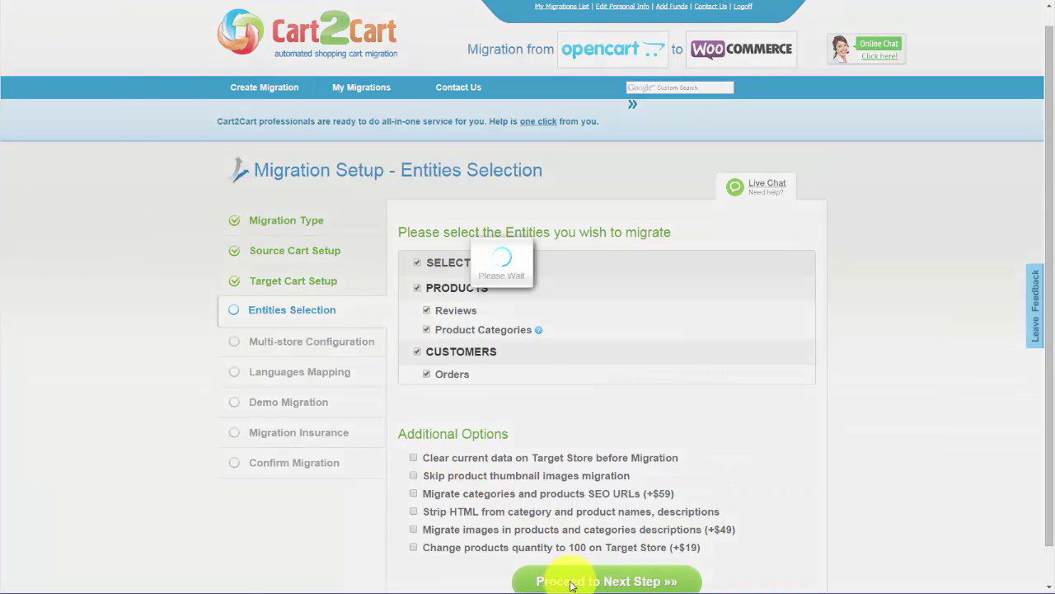
# Keep Pound Sterling mapped to GBP in currency mapping.
pyautogui.click(759, 368)
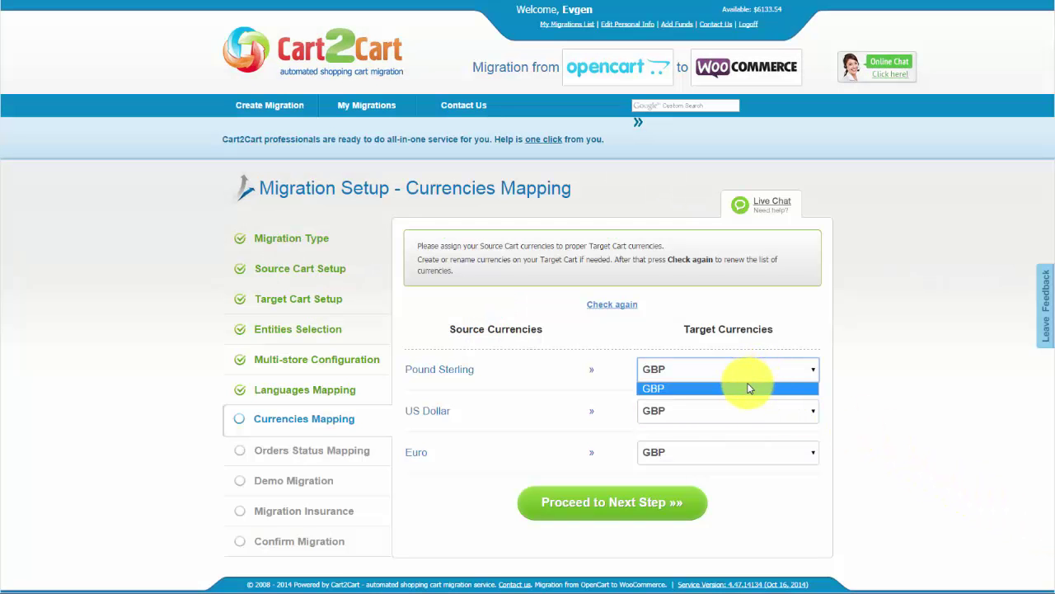
pyautogui.click(750, 389)
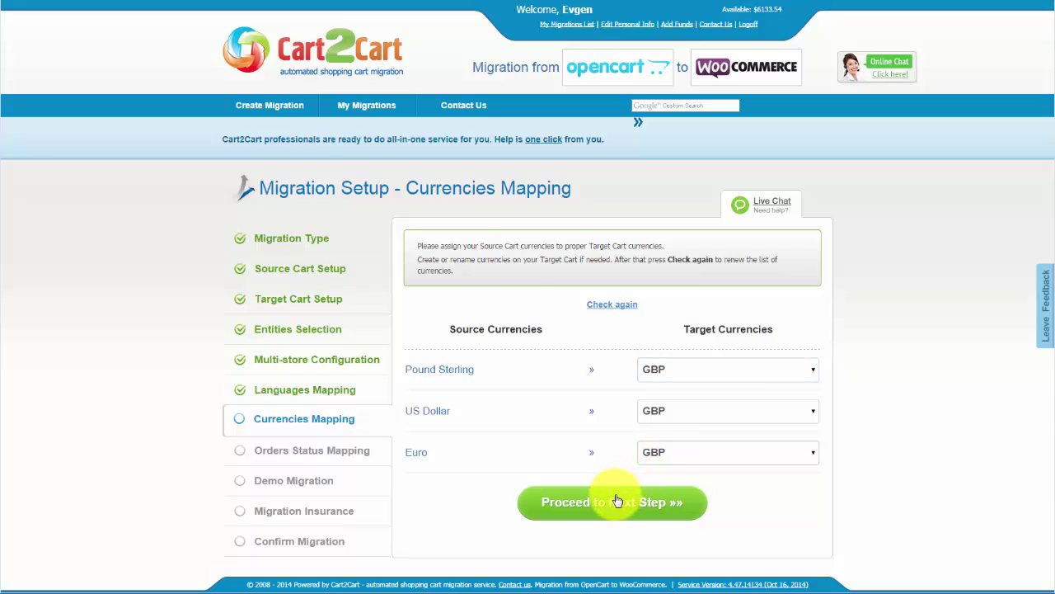
pyautogui.click(617, 501)
# Map Shipped orders to the Completed status and continue to demo migration.
pyautogui.click(752, 399)
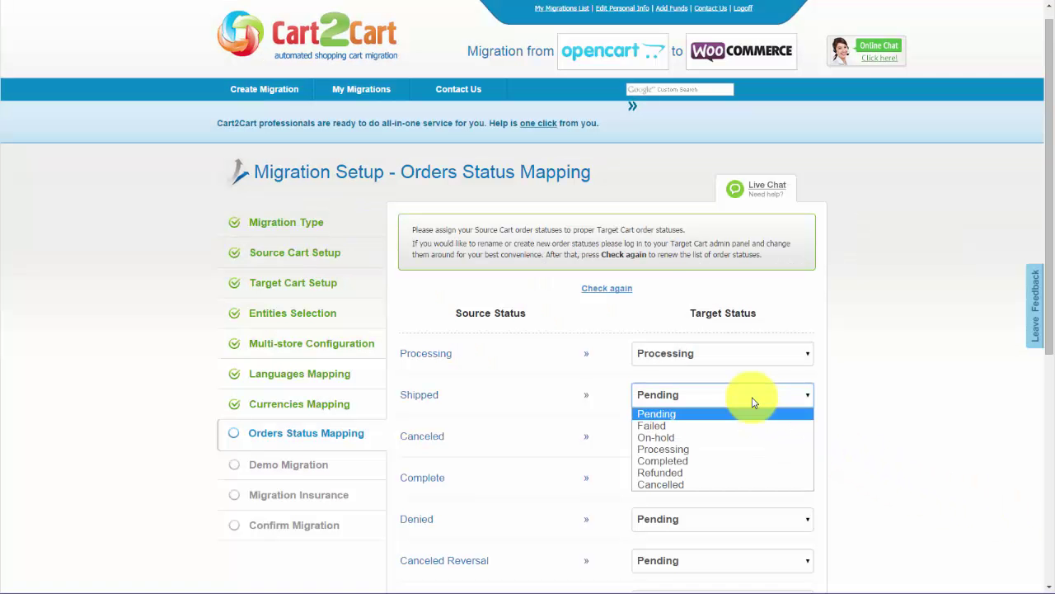
pyautogui.click(707, 460)
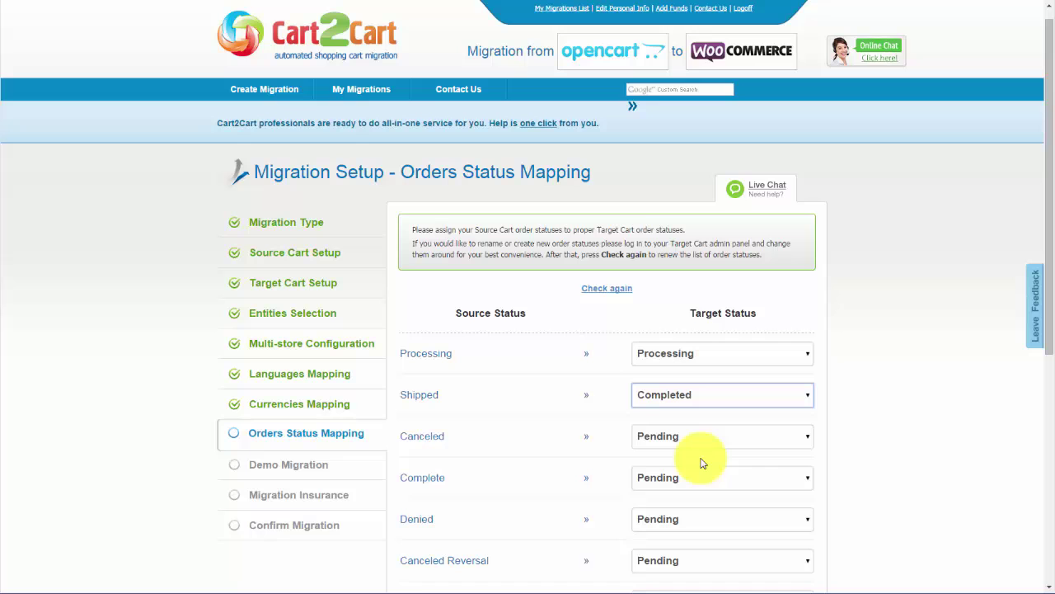
pyautogui.moveTo(1049, 354); pyautogui.dragTo(1040, 556)
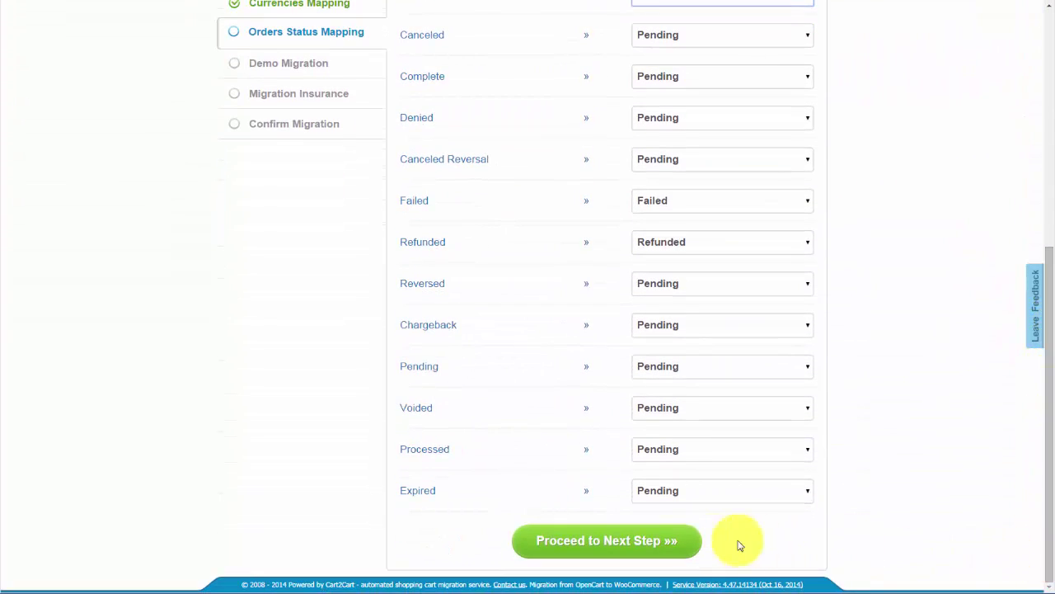
pyautogui.click(664, 540)
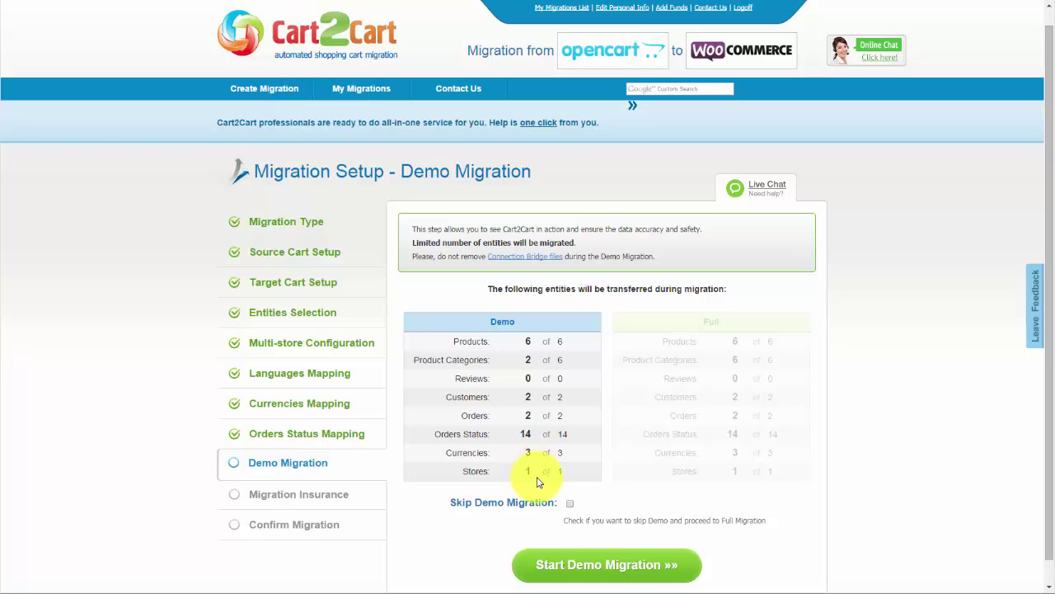
# Leave Skip Demo Migration unticked and run the demo migration.
pyautogui.click(570, 502)
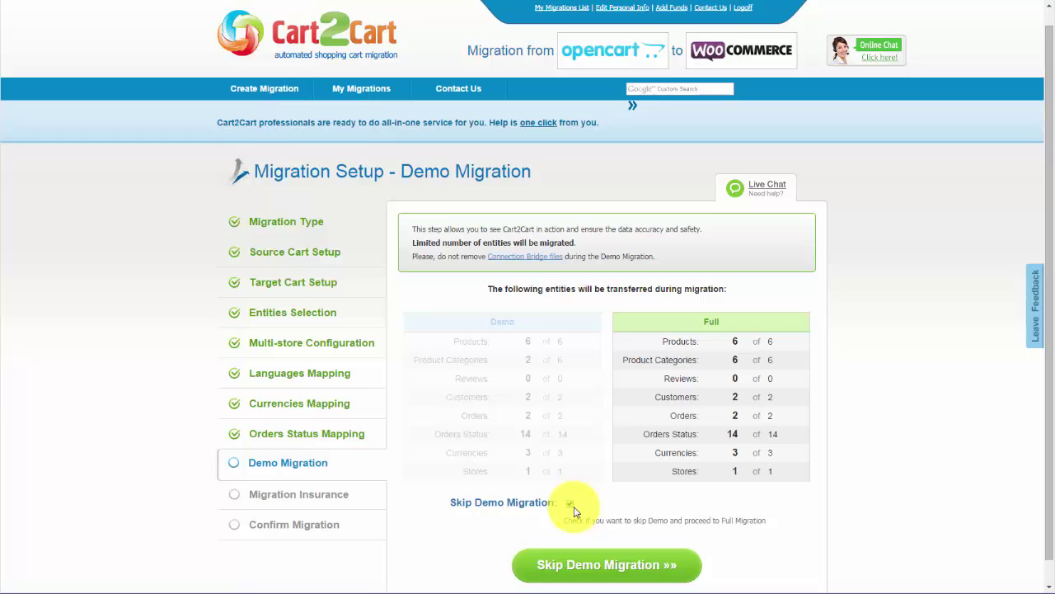
pyautogui.click(569, 503)
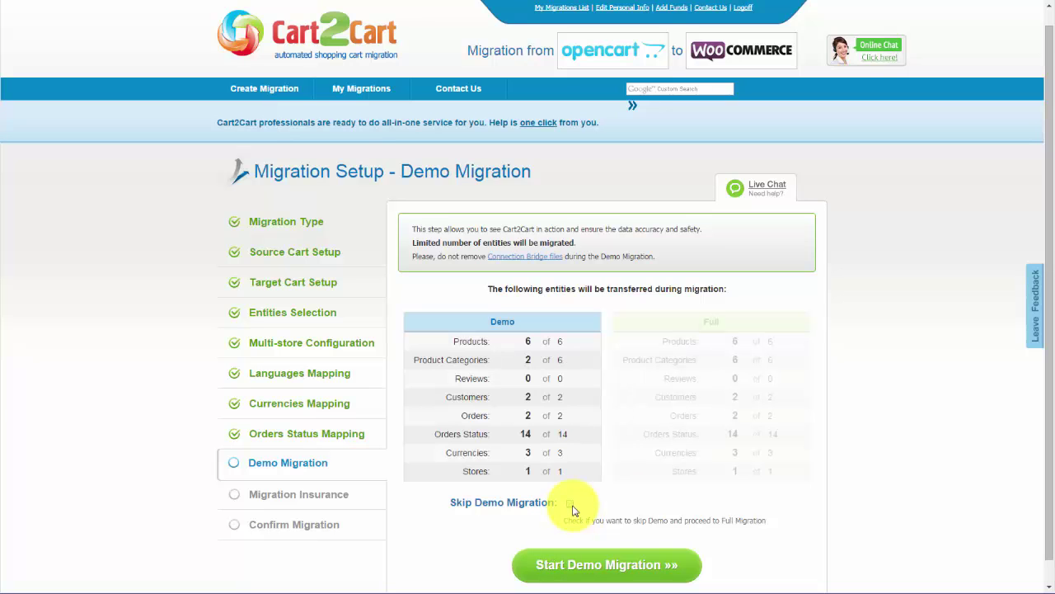
pyautogui.click(602, 569)
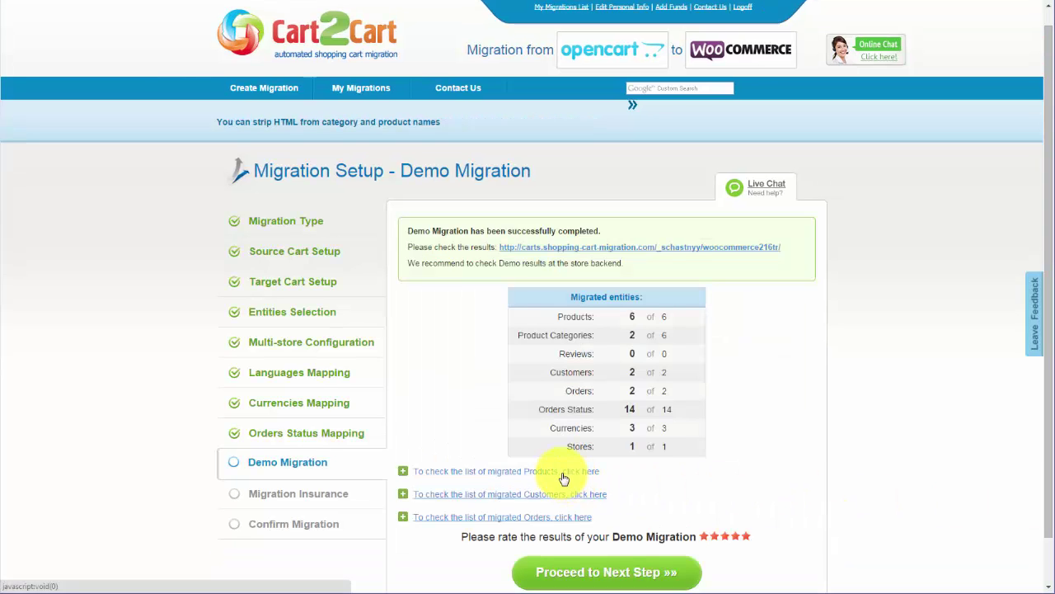
# Expand and collapse the list of migrated demo products.
pyautogui.click(567, 475)
pyautogui.scroll(-2, 810, 569)
pyautogui.scroll(2, 810, 569)
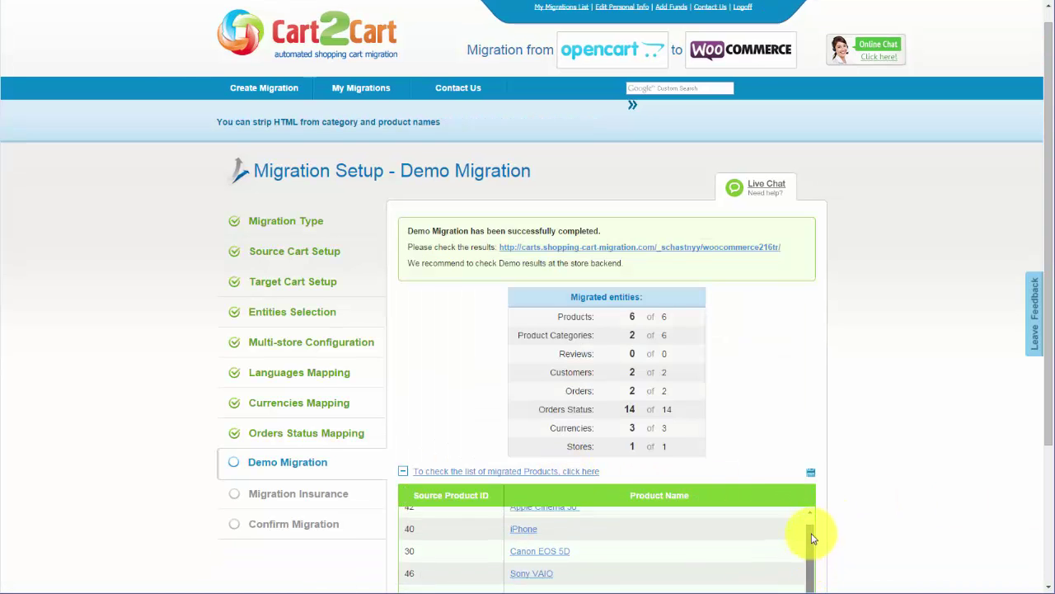
pyautogui.click(567, 475)
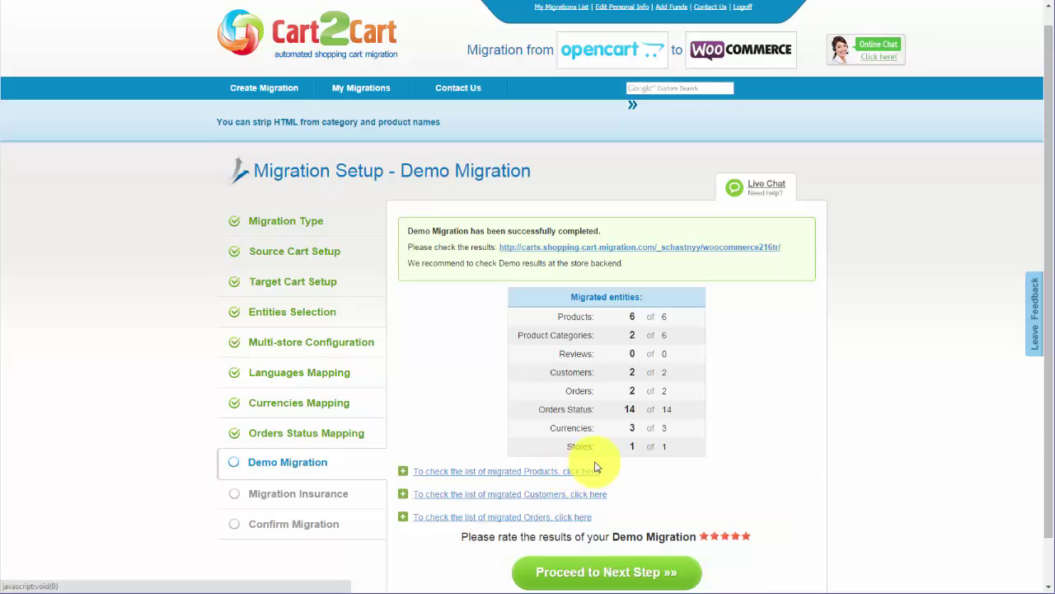
# Check the demo results in the WooCommerce shop and rate the demo five stars.
pyautogui.click(668, 247)
pyautogui.scroll(-1, 527, 297)
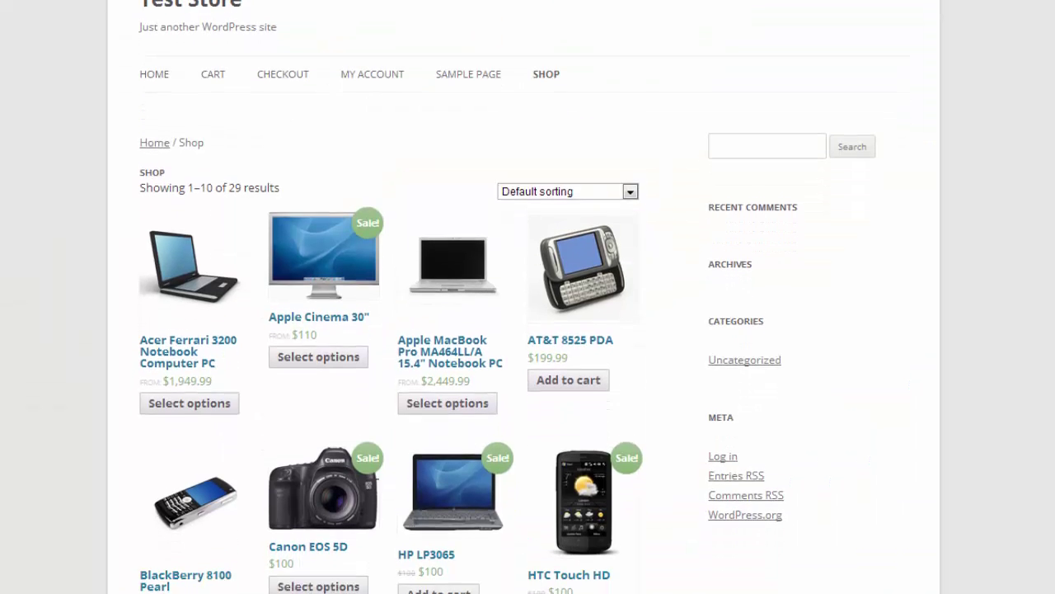
pyautogui.scroll(-1, 527, 297)
pyautogui.scroll(-1, 528, 297)
pyautogui.scroll(-1, 527, 297)
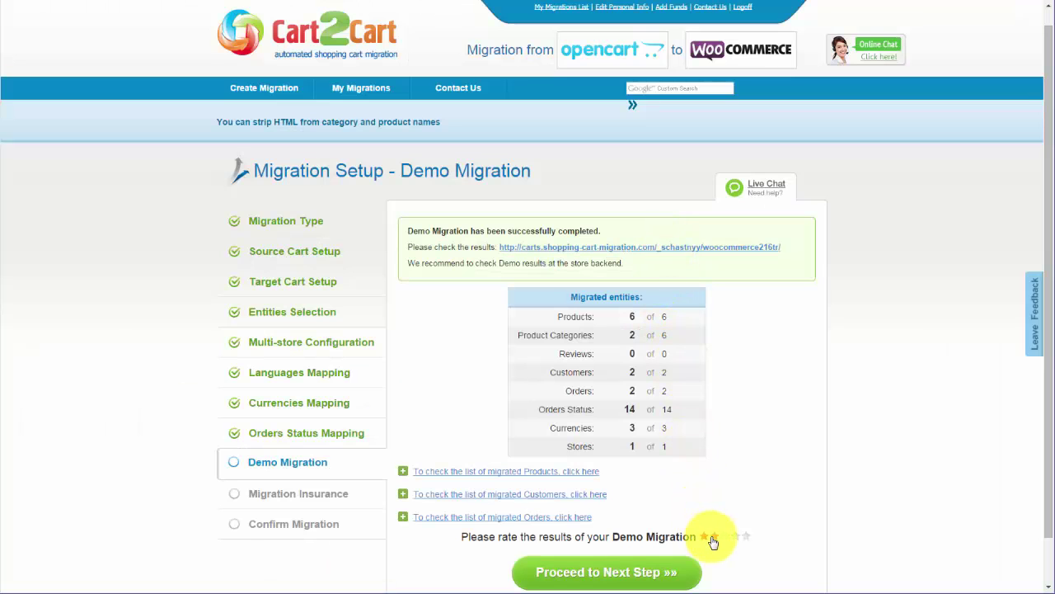
pyautogui.click(746, 536)
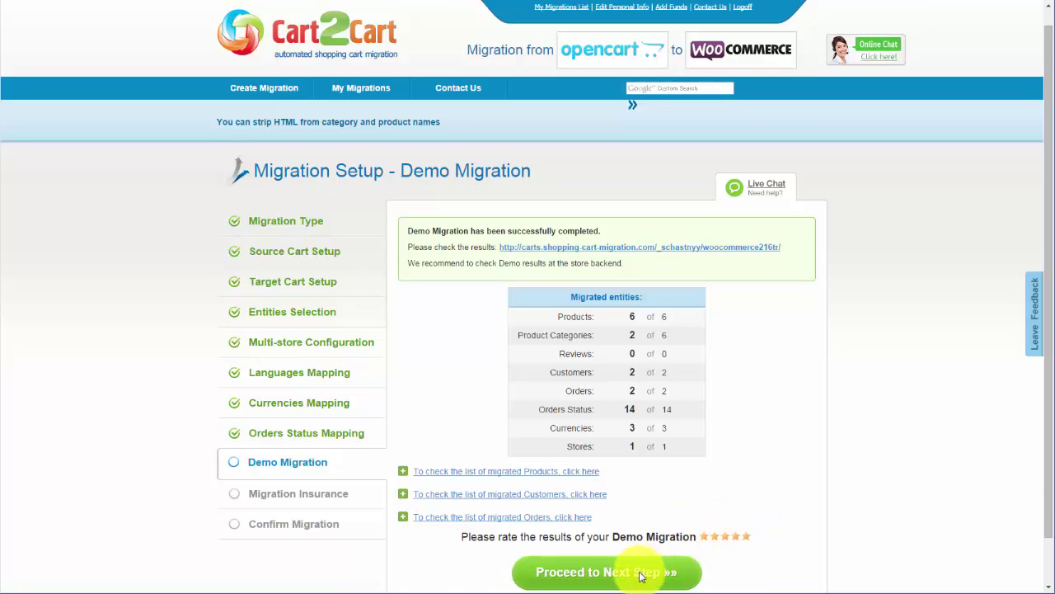
# Choose Extended Migration Insurance and reach the $76.59 migration confirmation.
pyautogui.click(641, 572)
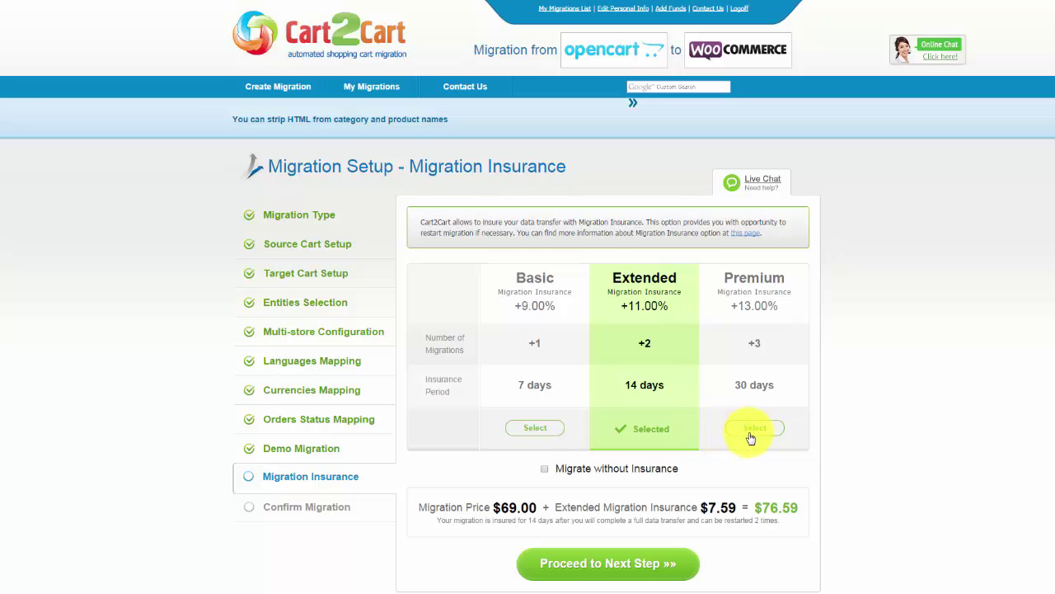
pyautogui.click(614, 564)
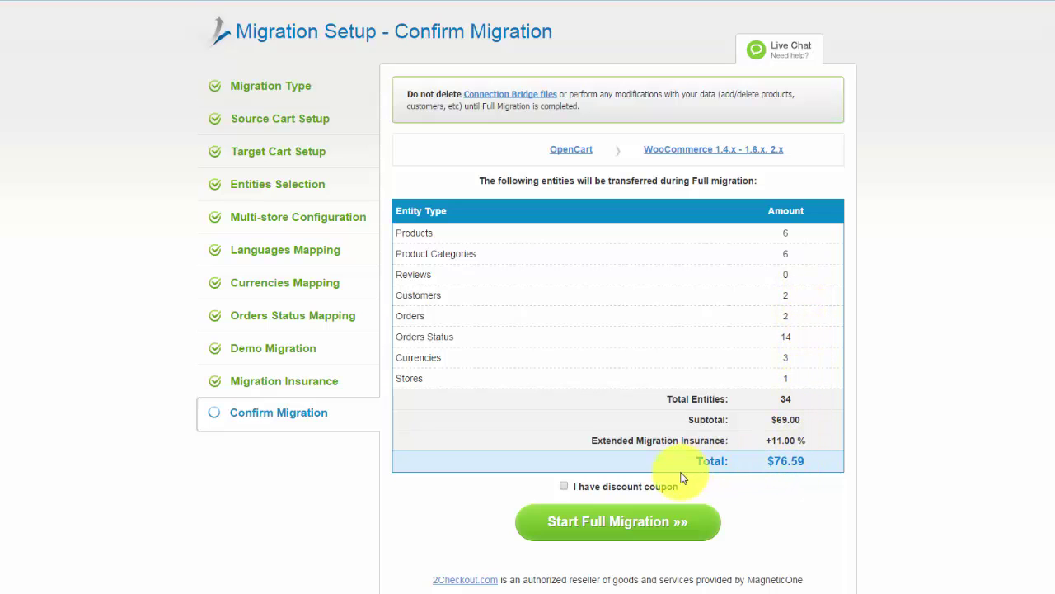
# Leave the discount coupon option unticked and start the full migration.
pyautogui.click(563, 488)
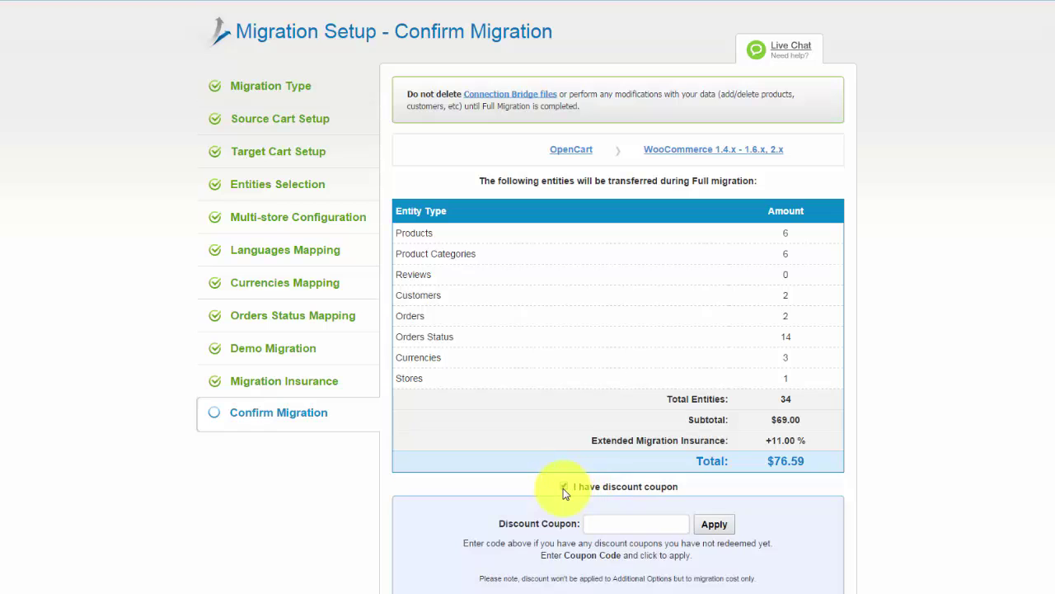
pyautogui.click(600, 519)
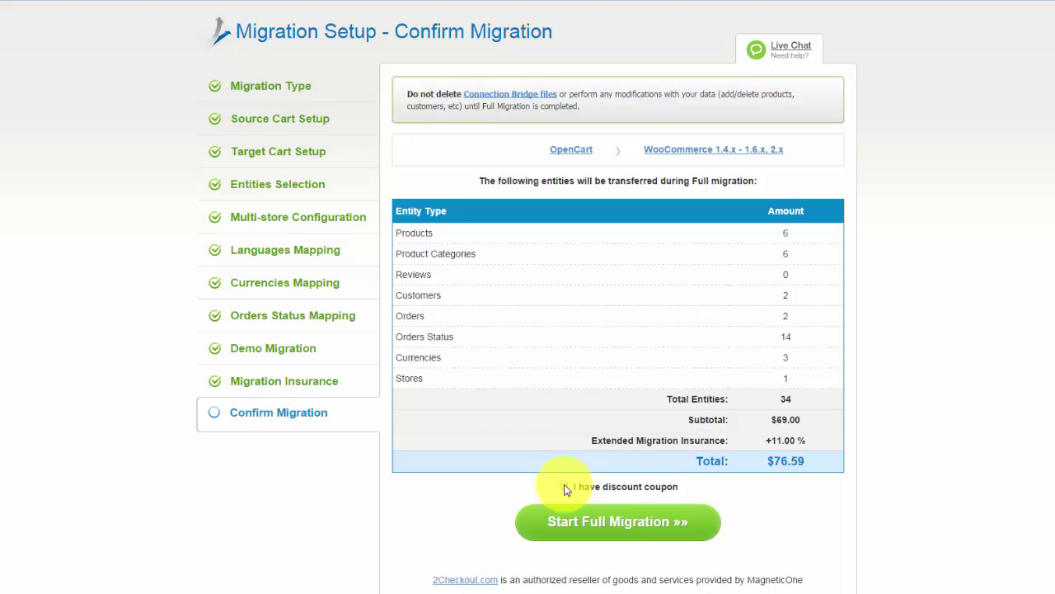
pyautogui.click(635, 529)
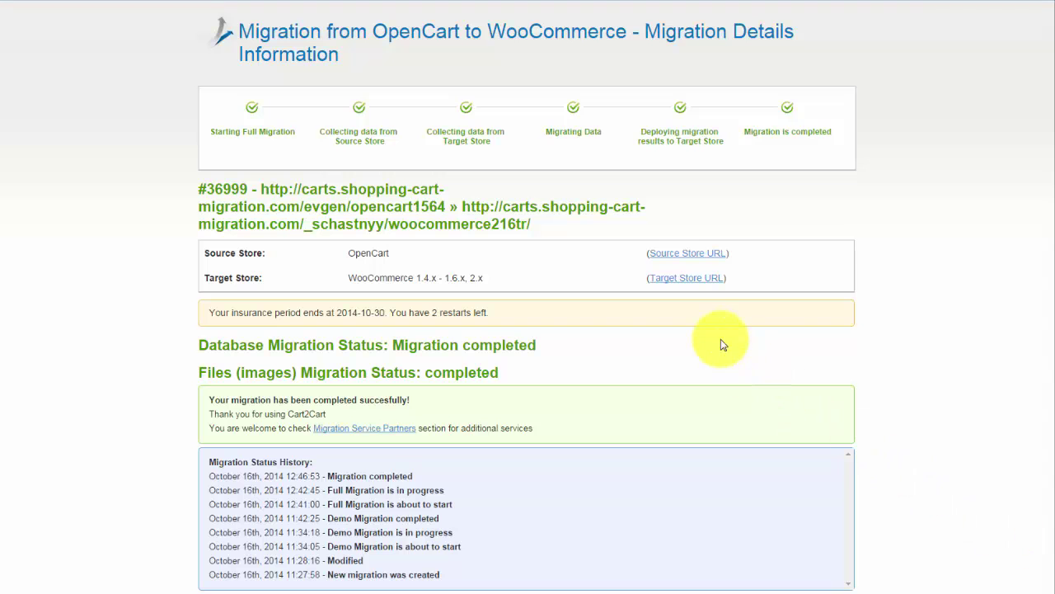
# Open the target WooCommerce shop and browse the 378 migrated products, e.g. Gaming Computer.
pyautogui.click(695, 284)
pyautogui.scroll(-2, 511, 297)
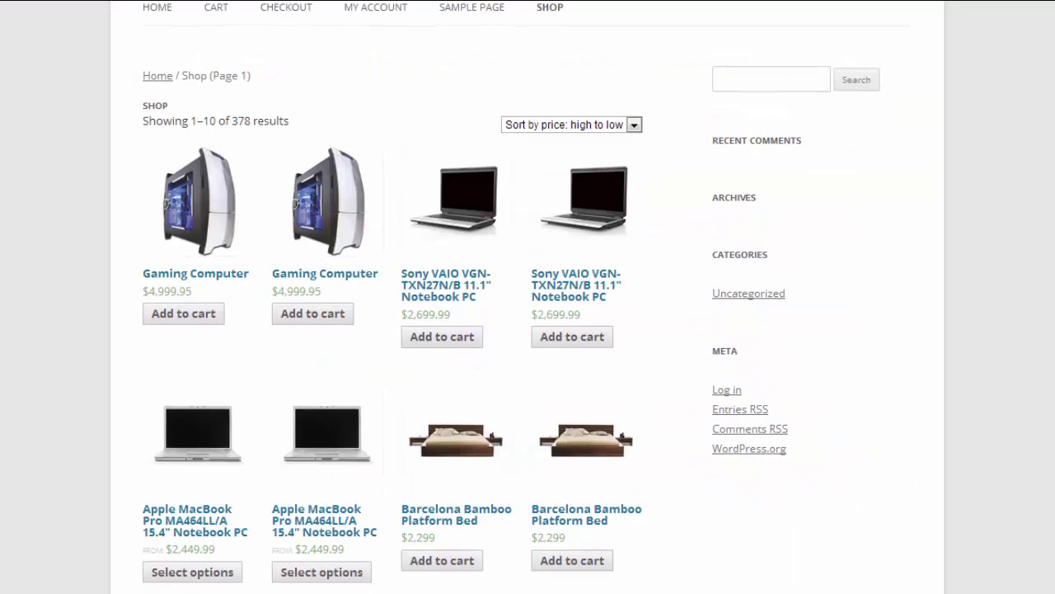
pyautogui.scroll(-1, 511, 297)
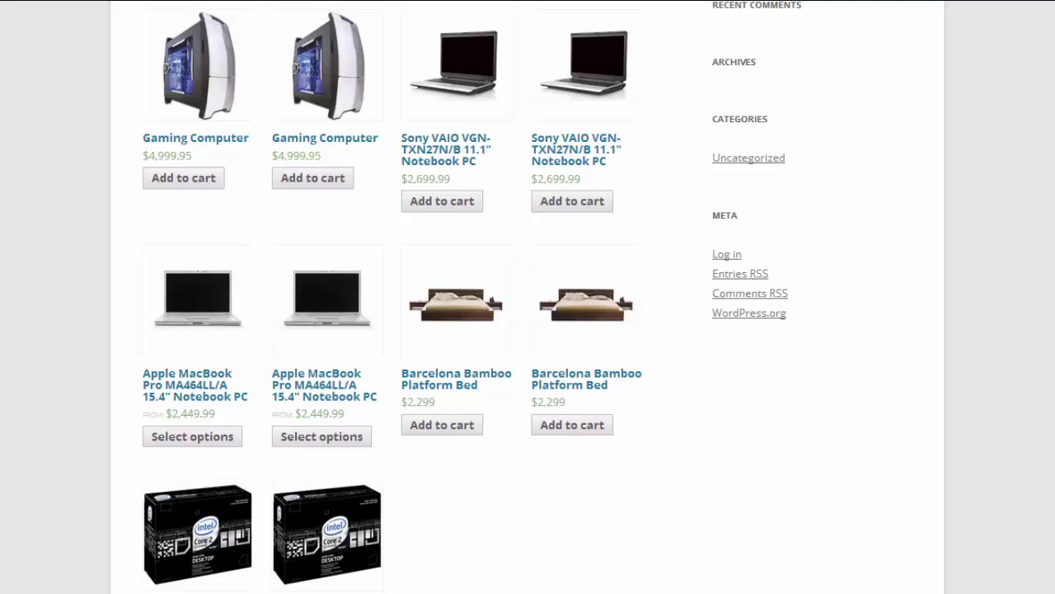
pyautogui.scroll(-1, 511, 296)
pyautogui.scroll(-1, 511, 297)
pyautogui.scroll(-1, 511, 296)
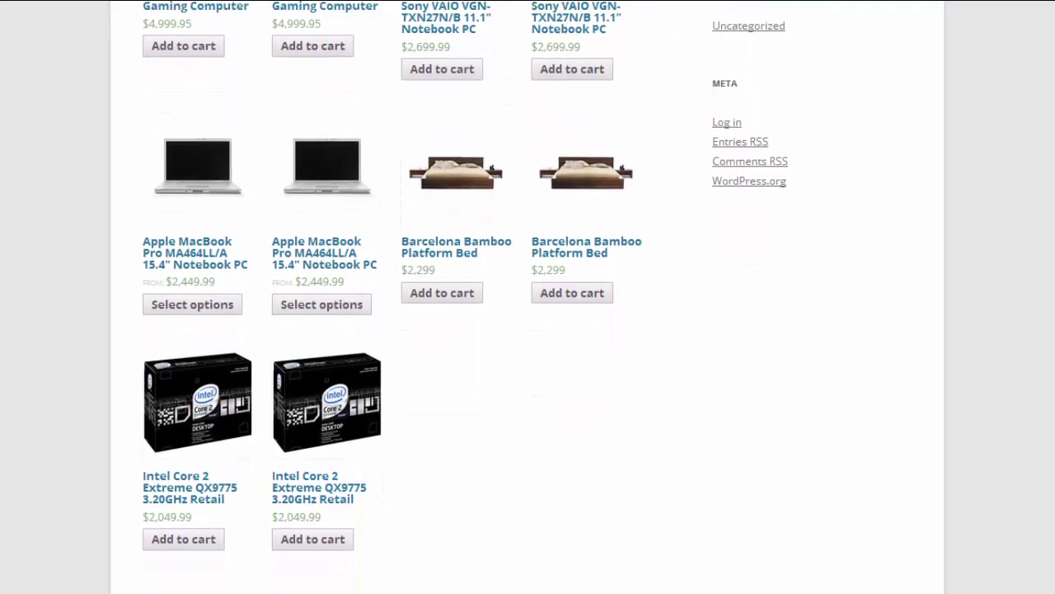